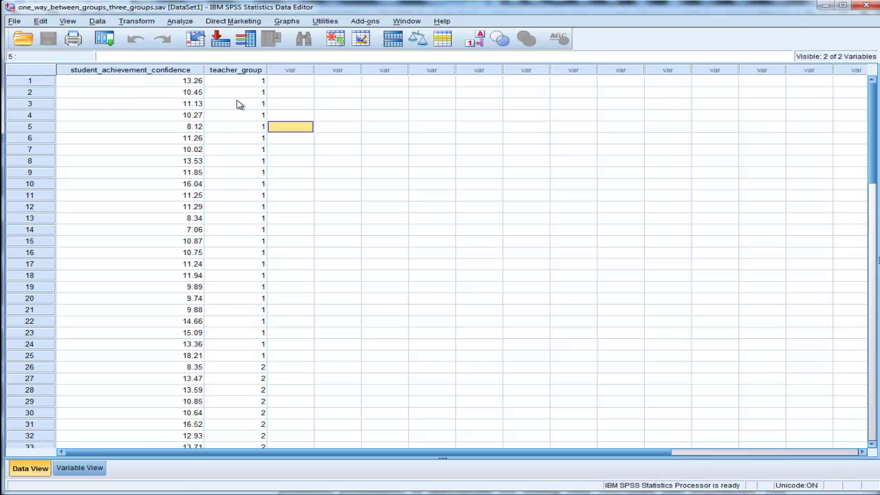
Highlight the teacher_group codes for the group 1 rows, starting at row 1.
click(252, 86)
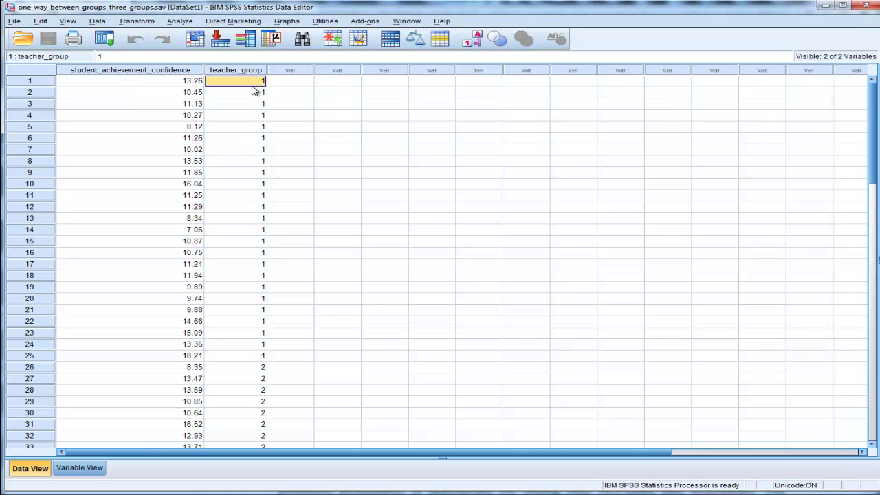
scroll(252, 86, down, 1)
scroll(252, 87, up, 1)
drag(252, 86, 254, 89)
key(shift+Down)
key(shift+Down)
key(shift+Down)
key(shift+Down)
key(shift+Down)
key(shift+Down)
key(shift+Down)
key(shift+Down)
key(shift+Down)
key(shift+Down)
key(shift+Down)
key(shift+Down)
key(shift+Down)
key(shift+Down)
key(shift+Down)
key(shift+Down)
key(shift+Down)
key(shift+Down)
key(shift+Down)
key(shift+Down)
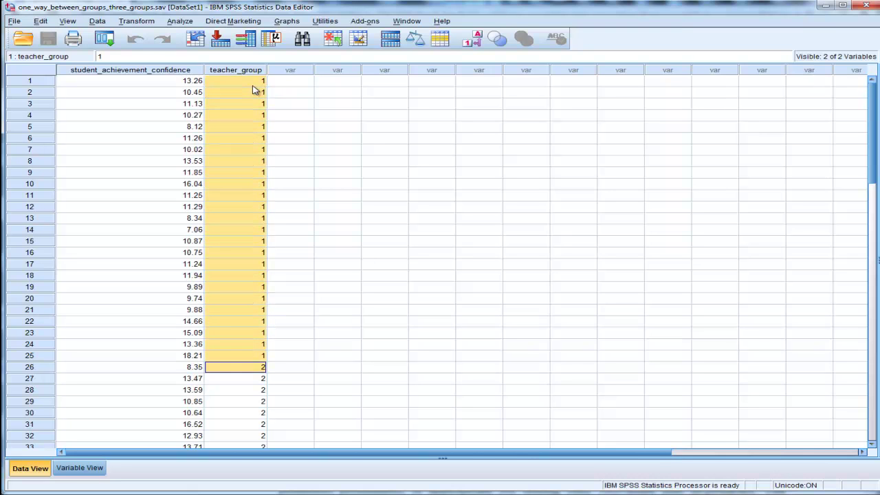
key(shift+Up)
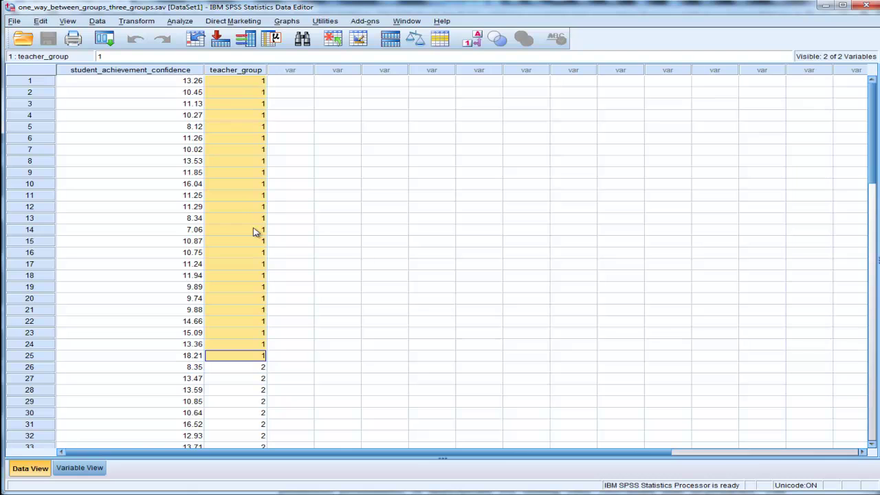
Highlight the group 2 rows from row 26 through row 50.
click(265, 367)
key(shift+Down)
key(shift+Down)
key(shift+Down)
key(shift+Down)
key(shift+Down)
key(shift+Down)
key(shift+Down)
key(shift+Down)
key(shift+Down)
key(shift+Down)
key(shift+Down)
key(shift+Down)
key(shift+Down)
key(shift+Down)
key(shift+Down)
key(shift+Down)
key(shift+Down)
key(shift+Down)
key(shift+Down)
key(shift+Down)
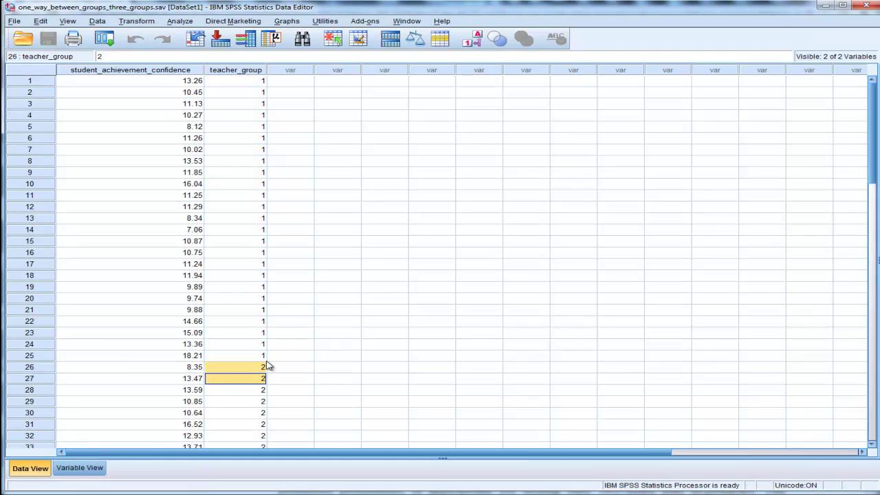
key(shift+Up)
key(shift+Up)
key(shift+Up)
key(shift+Up)
key(shift+Up)
key(shift+Up)
key(shift+Up)
key(shift+Up)
key(shift+Up)
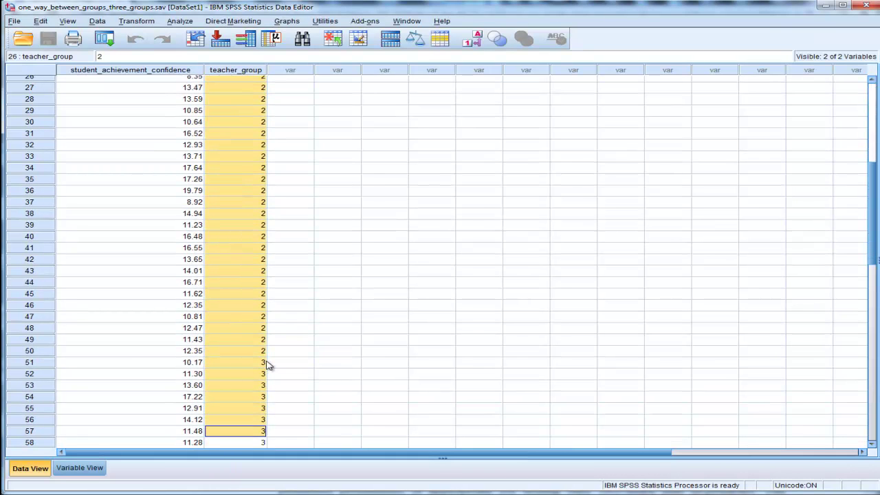
key(shift+Down)
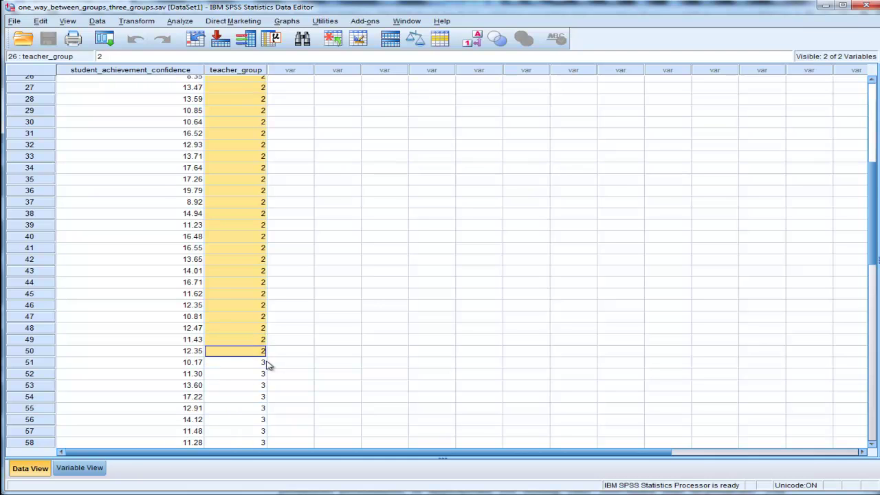
Highlight the group 3 rows from row 51 to row 75, then clear the marking.
scroll(268, 365, down, 3)
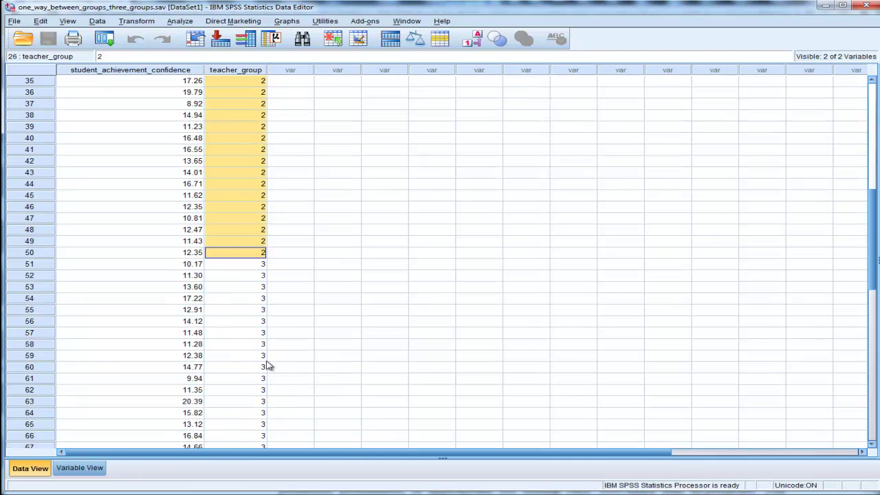
click(252, 268)
key(shift+Down)
key(shift+Down)
key(shift+Down)
key(shift+Down)
key(shift+Down)
key(shift+Down)
key(shift+Down)
key(shift+Down)
key(shift+Down)
key(shift+Down)
key(shift+Down)
key(shift+Down)
key(shift+Down)
key(shift+Down)
key(shift+Down)
key(shift+Down)
key(shift+Down)
key(shift+Down)
key(shift+Down)
key(shift+Down)
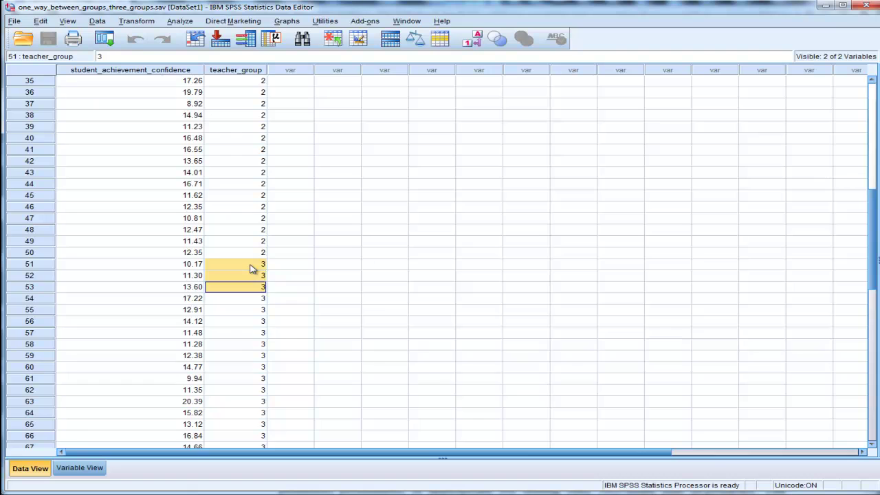
key(shift+Up)
key(shift+Up)
key(shift+Up)
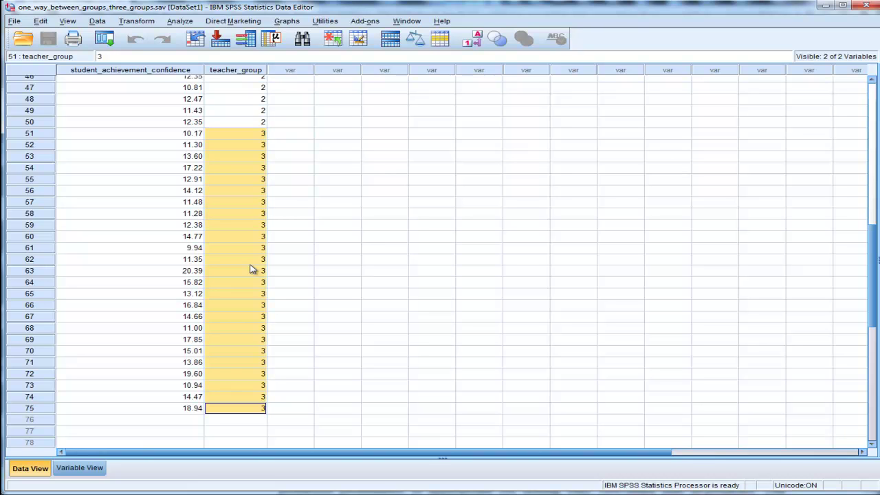
click(328, 261)
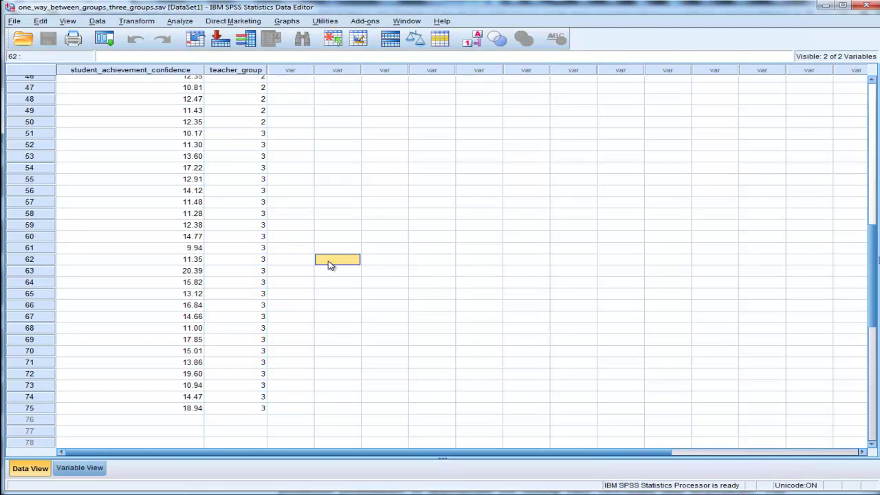
scroll(328, 264, up, 9)
scroll(328, 265, up, 7)
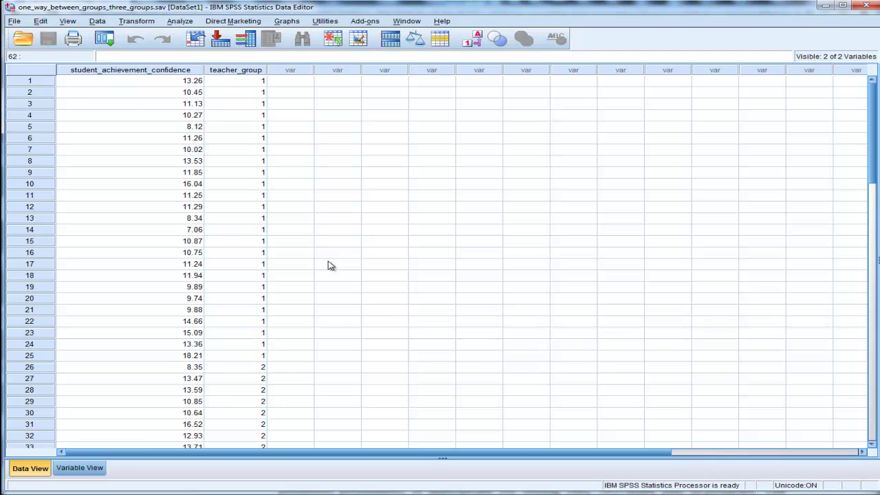
Point out individual confidence scores, starting at 13.26, and the row 1 group code, then show Analyze > Compare Means.
click(192, 81)
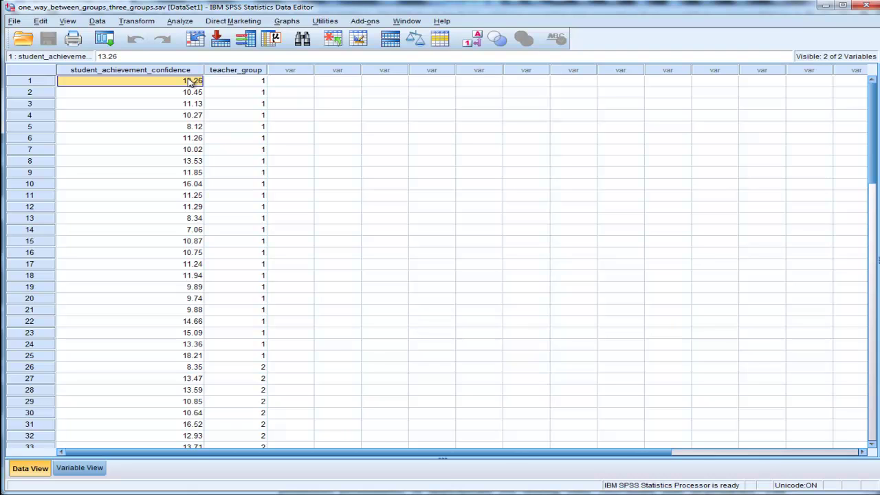
click(177, 95)
click(178, 83)
click(177, 96)
click(177, 84)
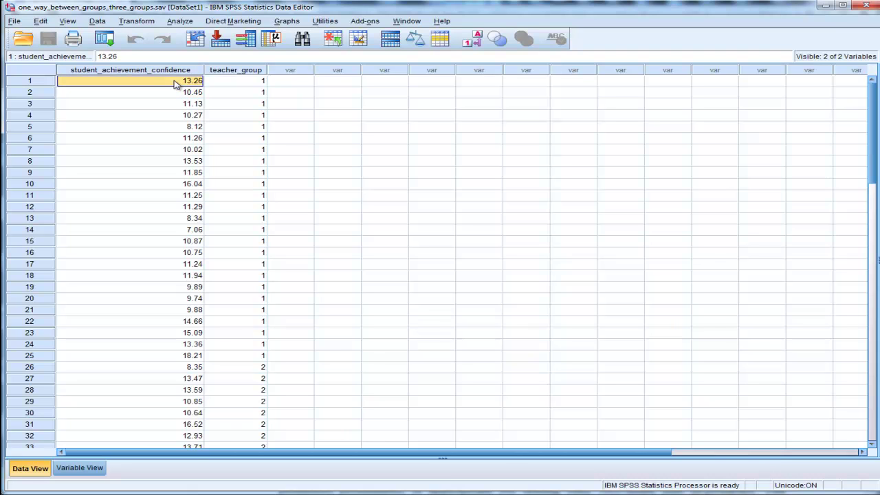
click(229, 83)
click(187, 81)
click(182, 21)
mouse_move(222, 72)
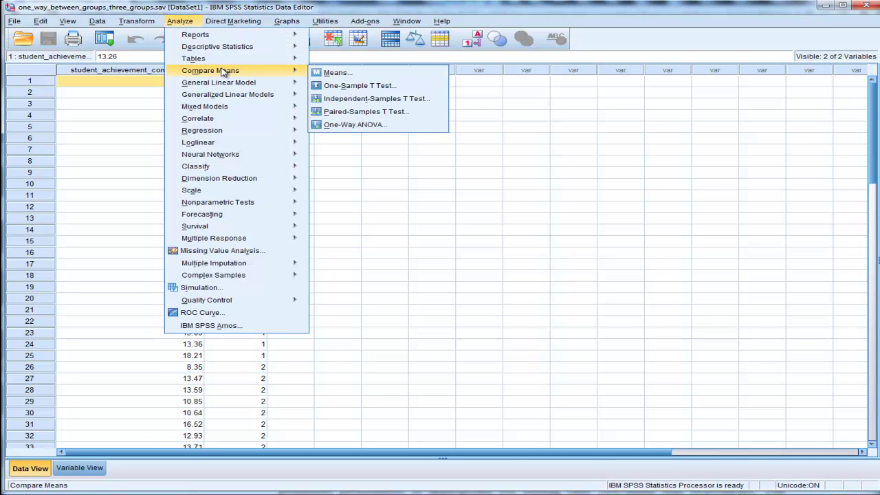
Start a One-Way ANOVA with student_achievement_confidence as dependent and teacher_group as factor, and show Options.
click(338, 126)
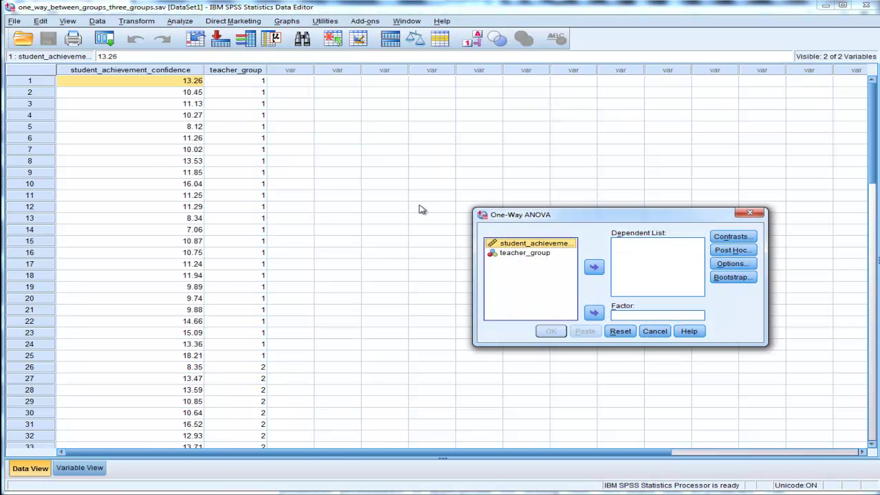
drag(528, 218, 410, 137)
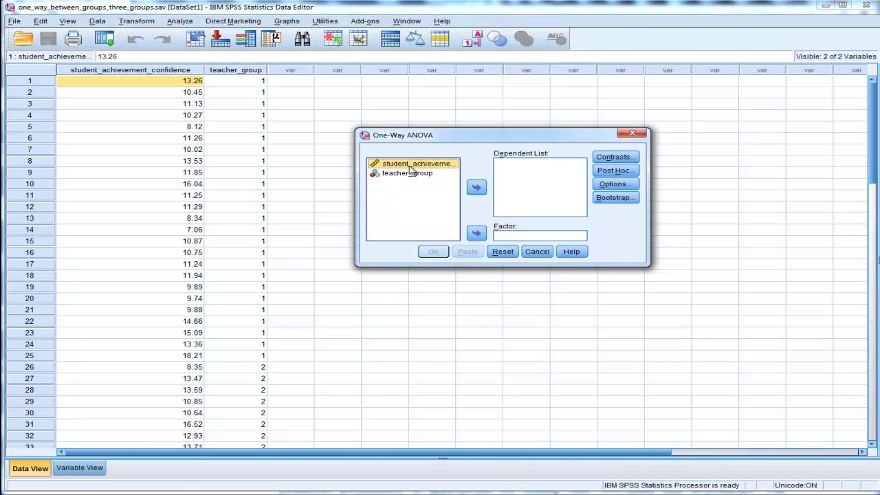
click(477, 187)
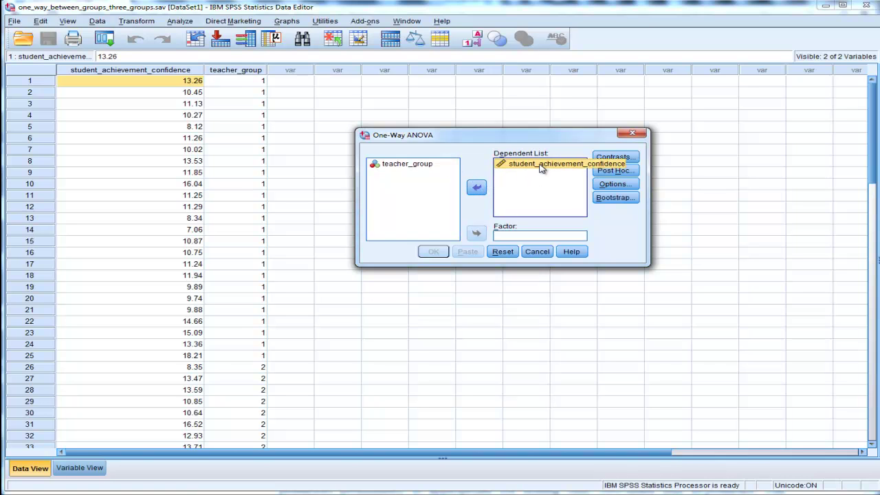
click(405, 165)
click(476, 233)
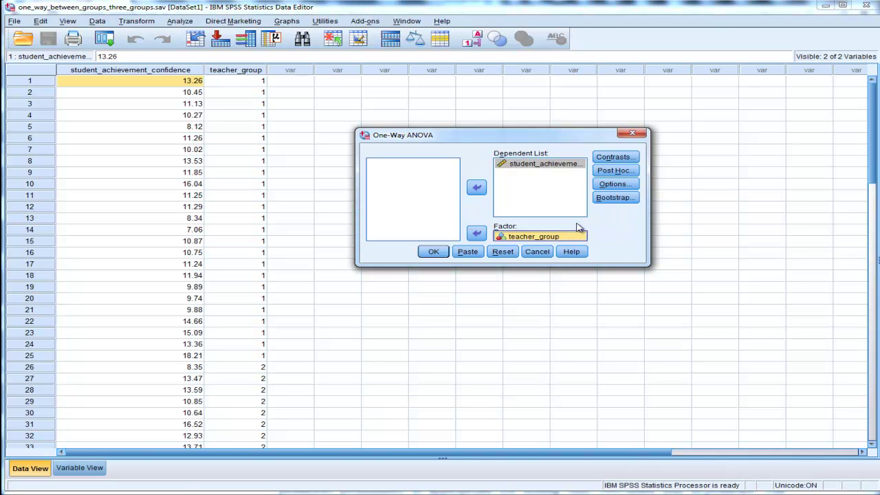
click(610, 185)
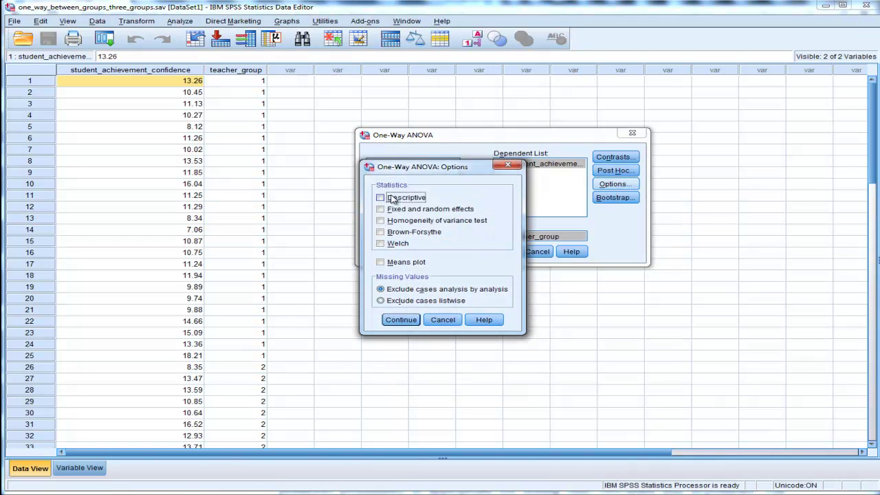
Tick Descriptive, Means plot and Homogeneity of variance test in the ANOVA Options.
click(401, 200)
click(401, 263)
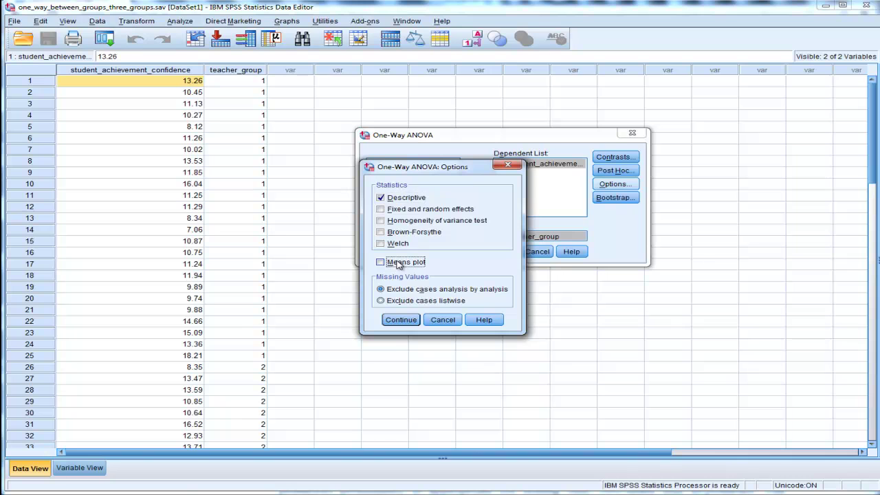
click(402, 221)
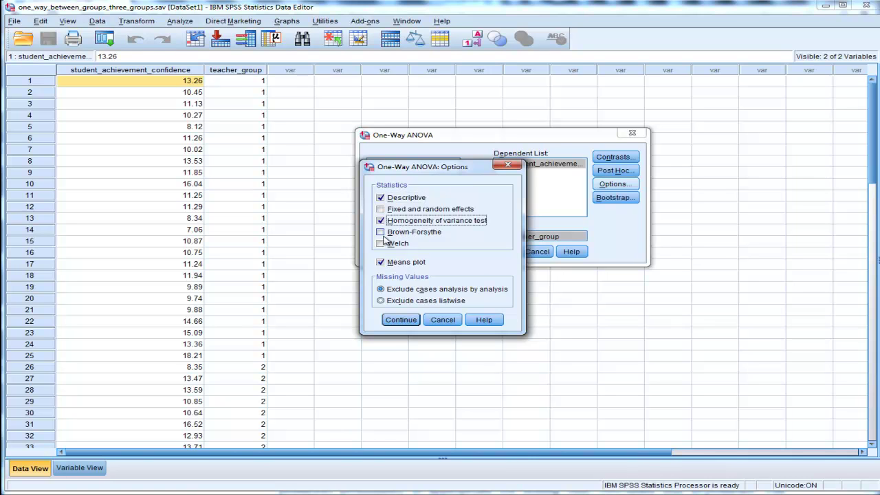
click(401, 317)
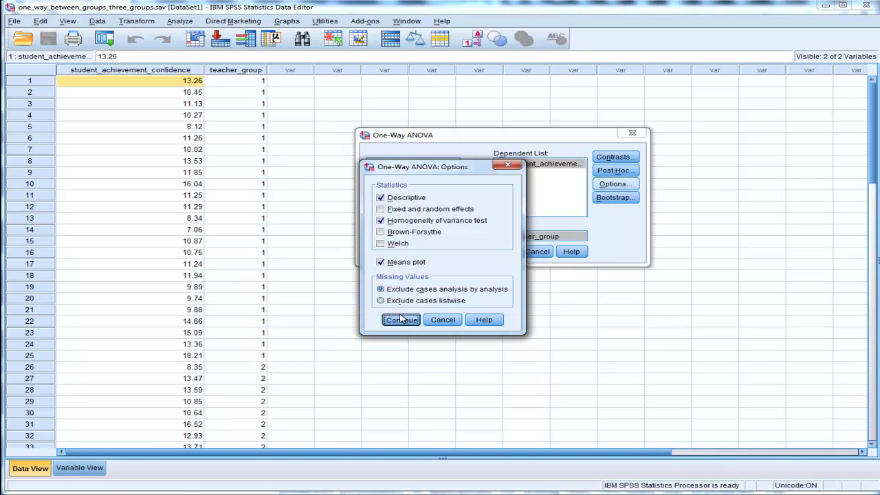
click(600, 174)
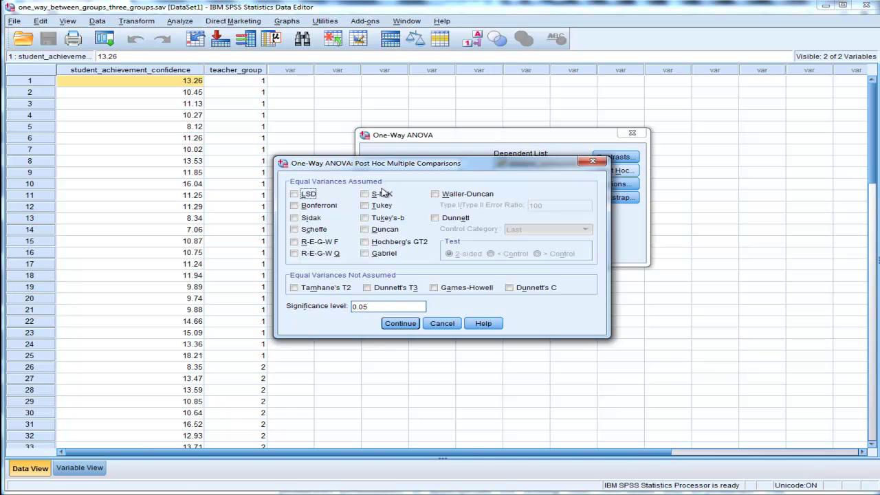
Tick LSD under Post Hoc Multiple Comparisons and confirm with Continue.
click(309, 196)
click(400, 325)
click(399, 324)
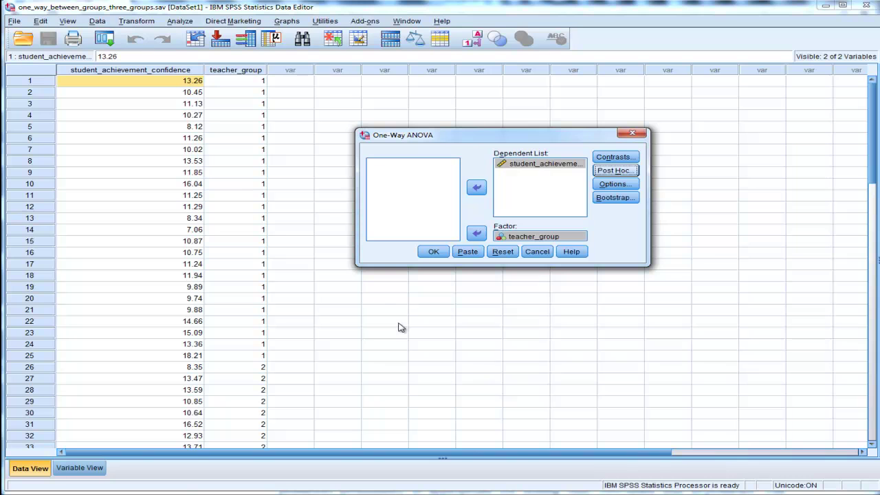
Run the ANOVA, producing output with F = 5.583, and select the Descriptives table.
click(434, 251)
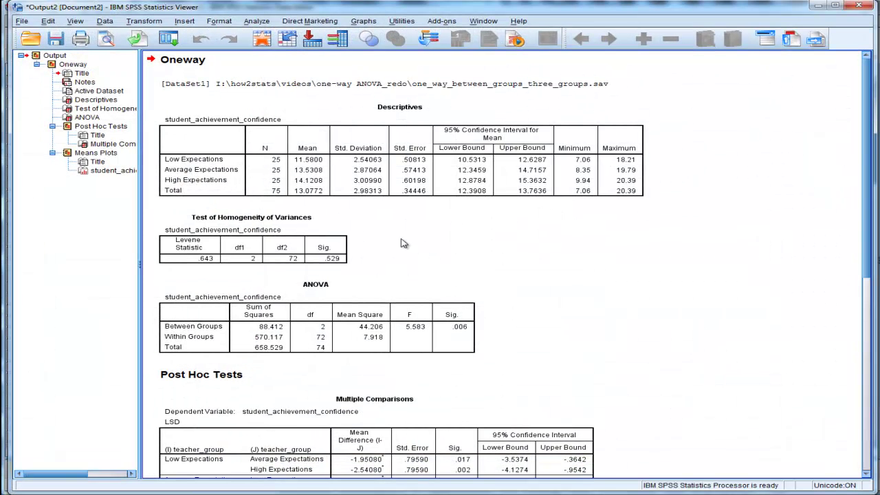
click(354, 178)
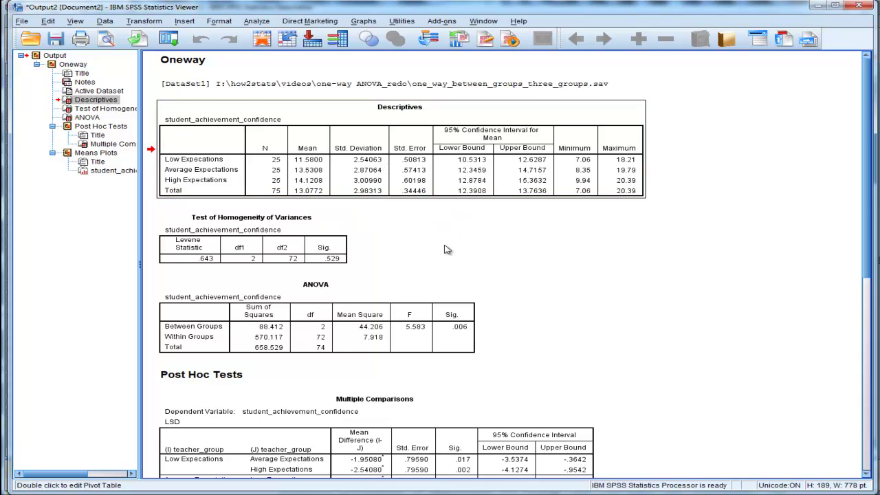
scroll(450, 249, down, 1)
click(325, 199)
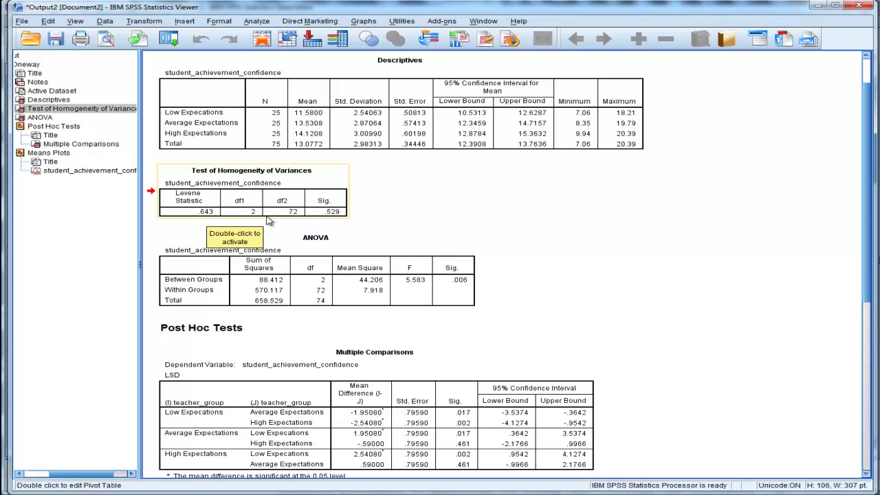
click(330, 219)
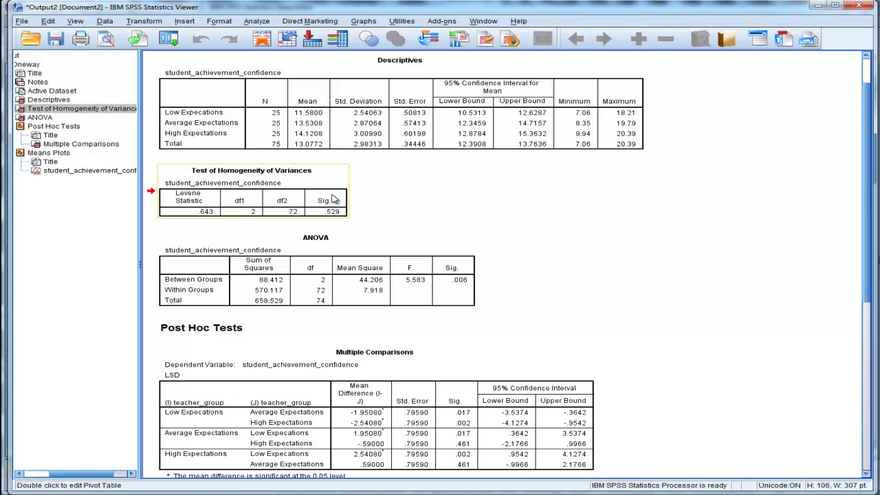
scroll(383, 129, up, 1)
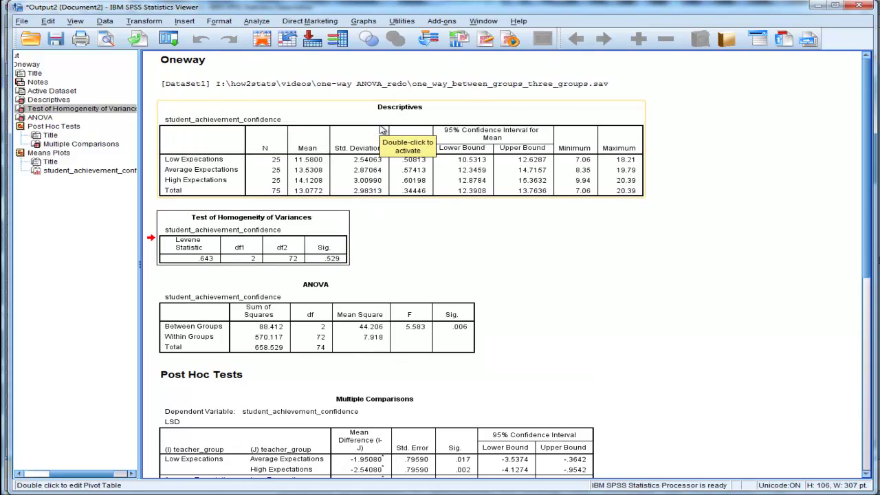
click(387, 156)
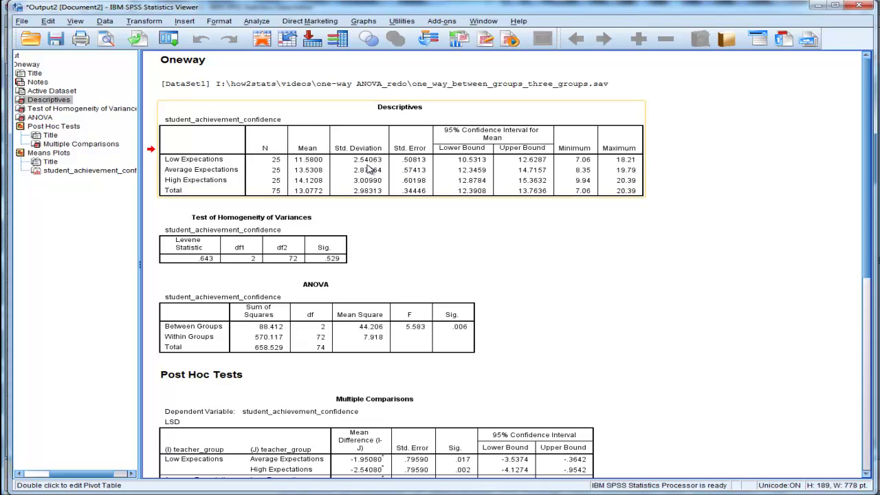